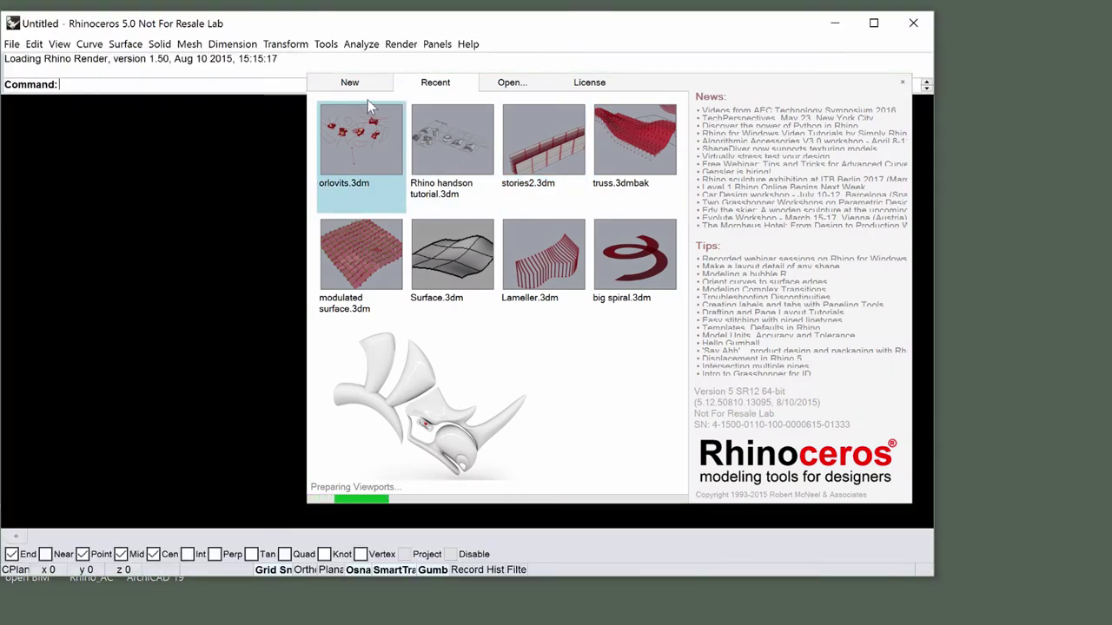
# Step: Open the Rhino model orlovits from the Orlovits folder
pyautogui.click(506, 82)
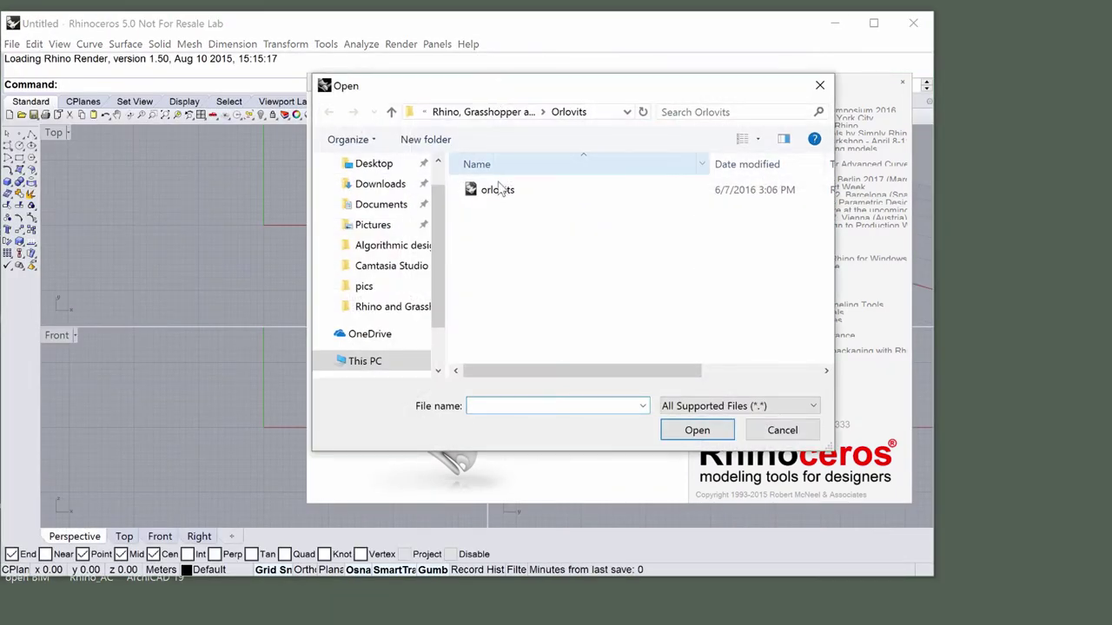
pyautogui.click(497, 190)
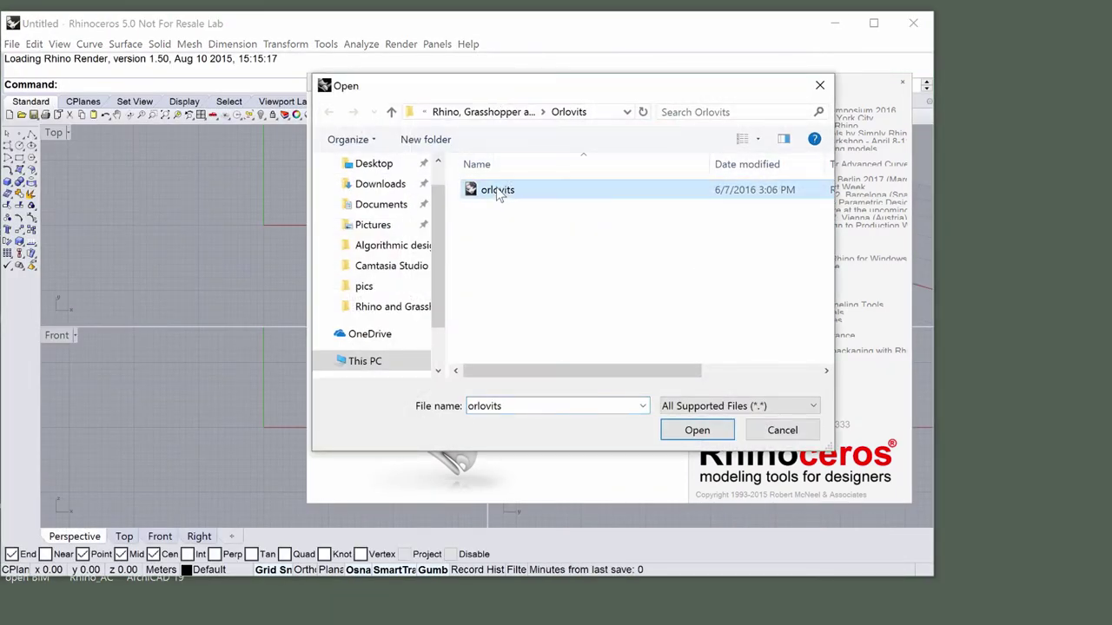
pyautogui.click(697, 432)
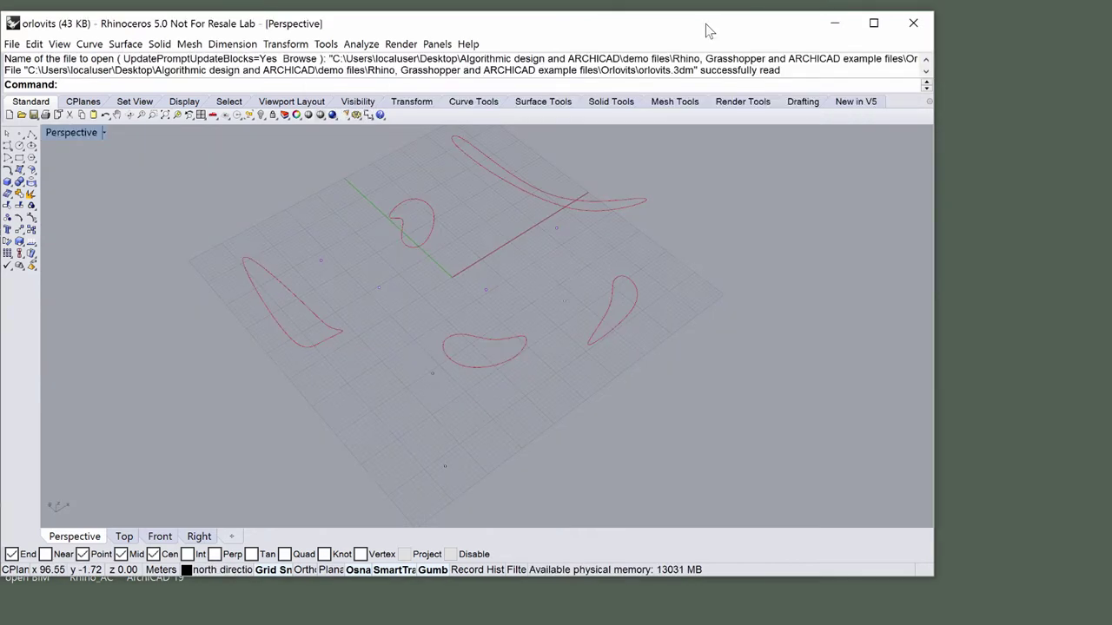
# Step: Resize the Rhino window to half the screen and launch Grasshopper beside it
pyautogui.doubleClick(708, 31)
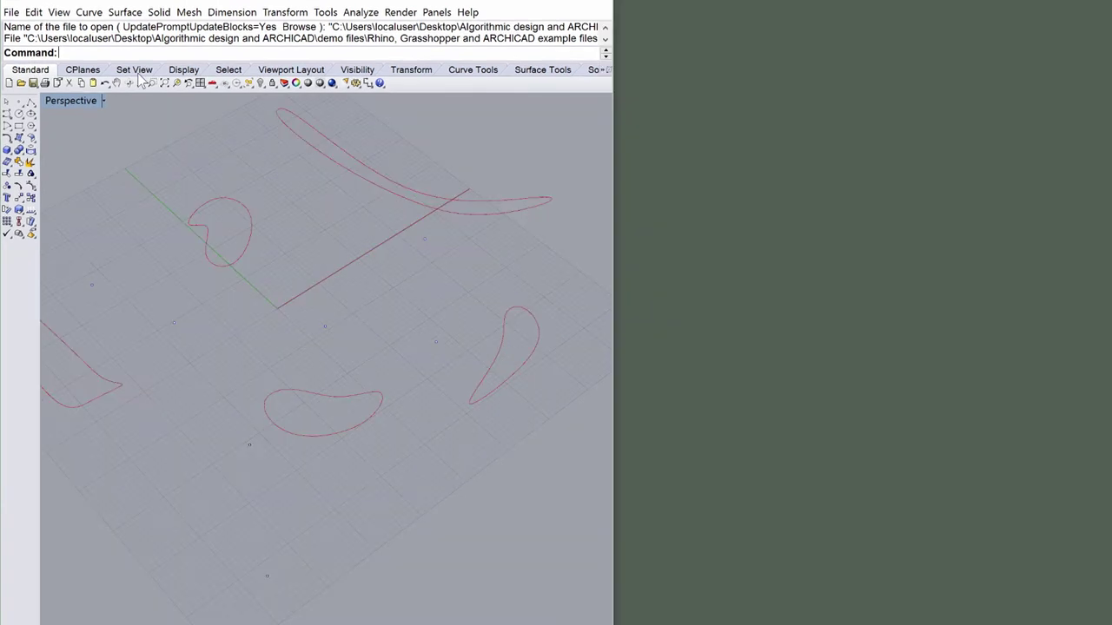
pyautogui.write('Grasshopper')
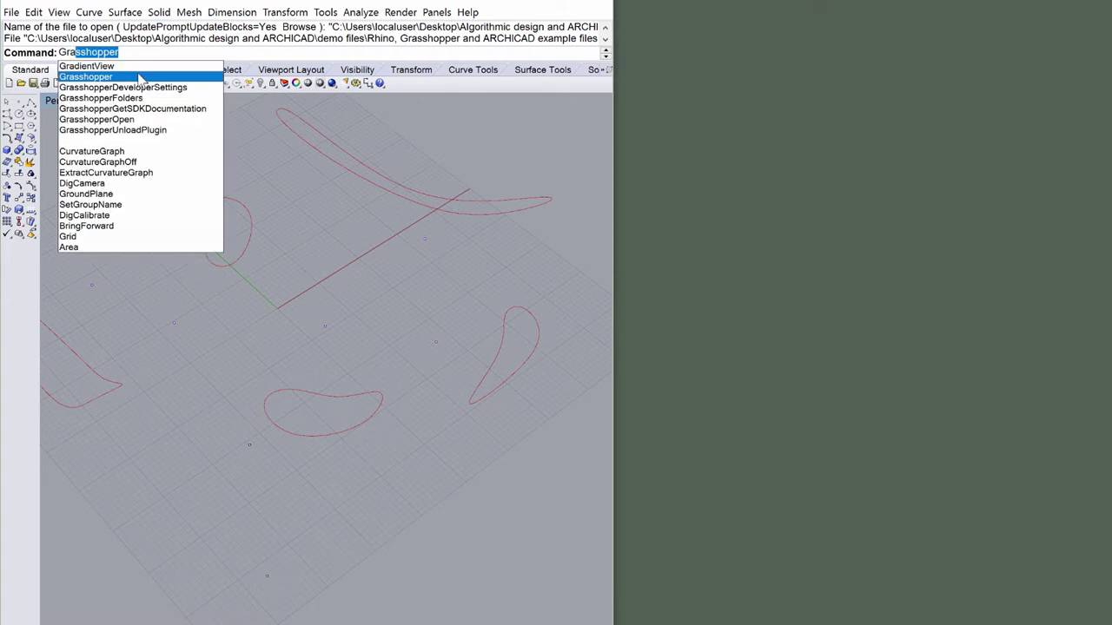
pyautogui.click(139, 78)
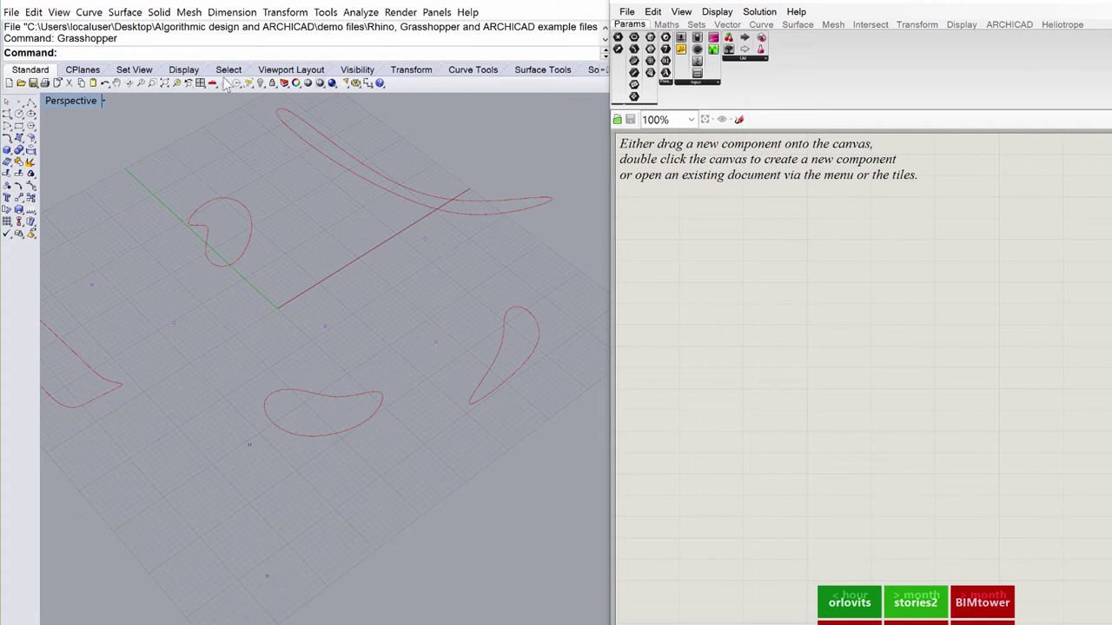
# Step: Open the Grasshopper definition orlovits from the Orlovits folder
pyautogui.click(626, 12)
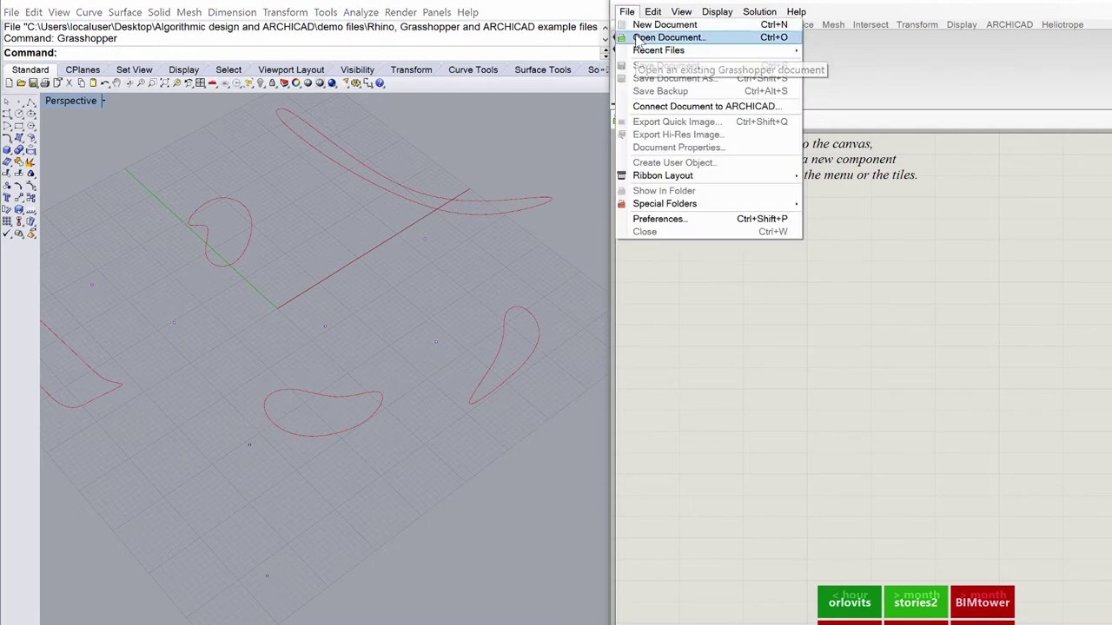
pyautogui.click(667, 38)
pyautogui.click(795, 123)
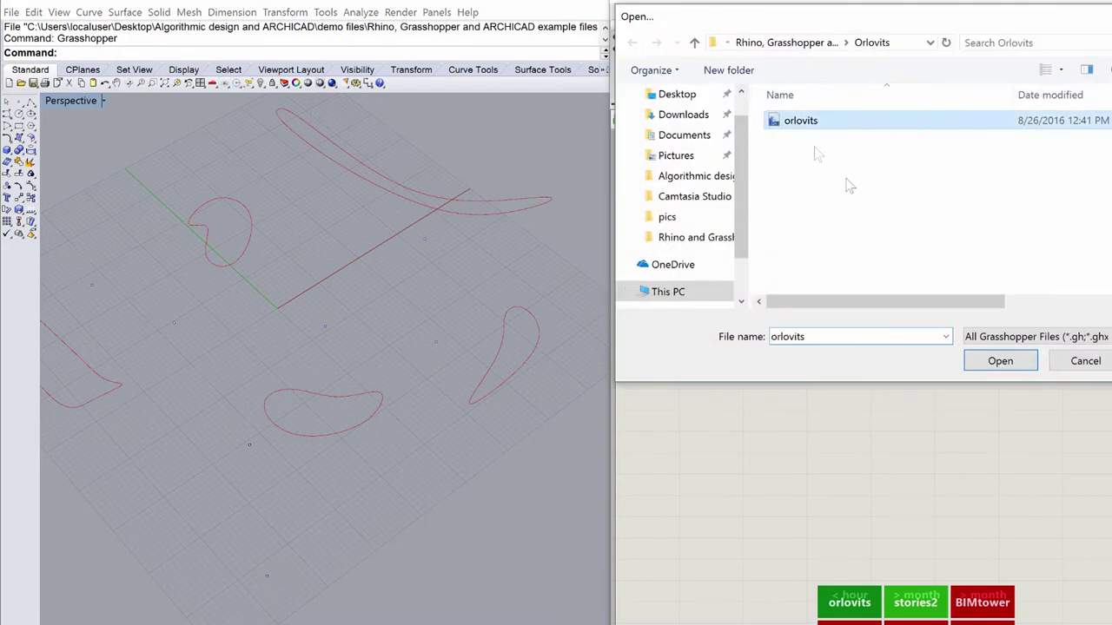
pyautogui.click(1003, 363)
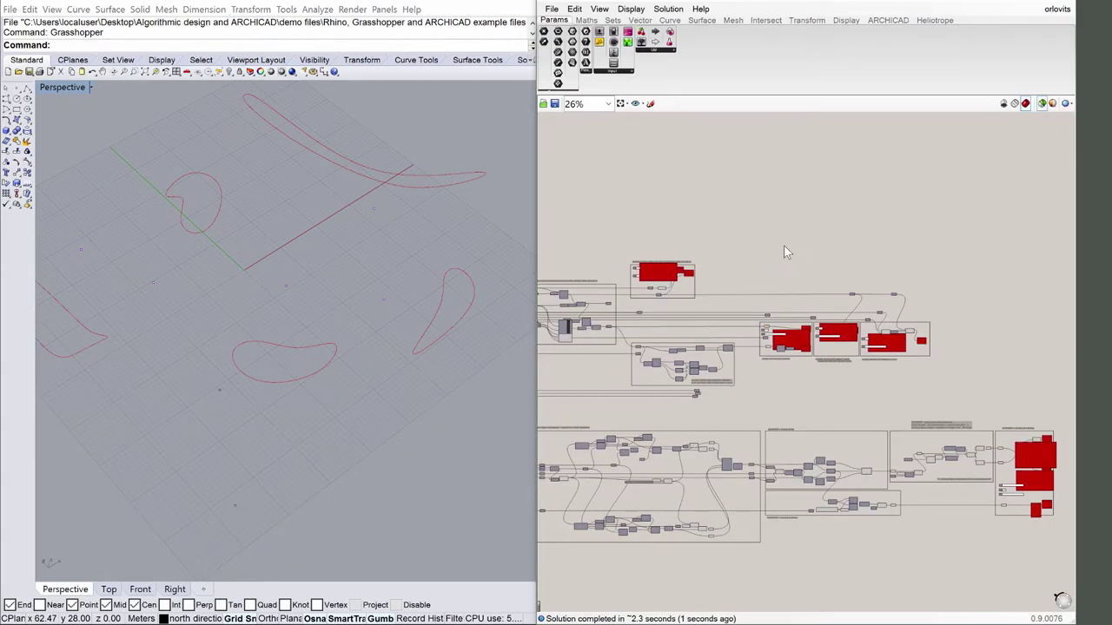
# Step: Examine the whole Grasshopper definition, from the input parameters at its start to the ARCHICAD output groups at its end
pyautogui.moveTo(788, 243); pyautogui.dragTo(851, 225, button='right')
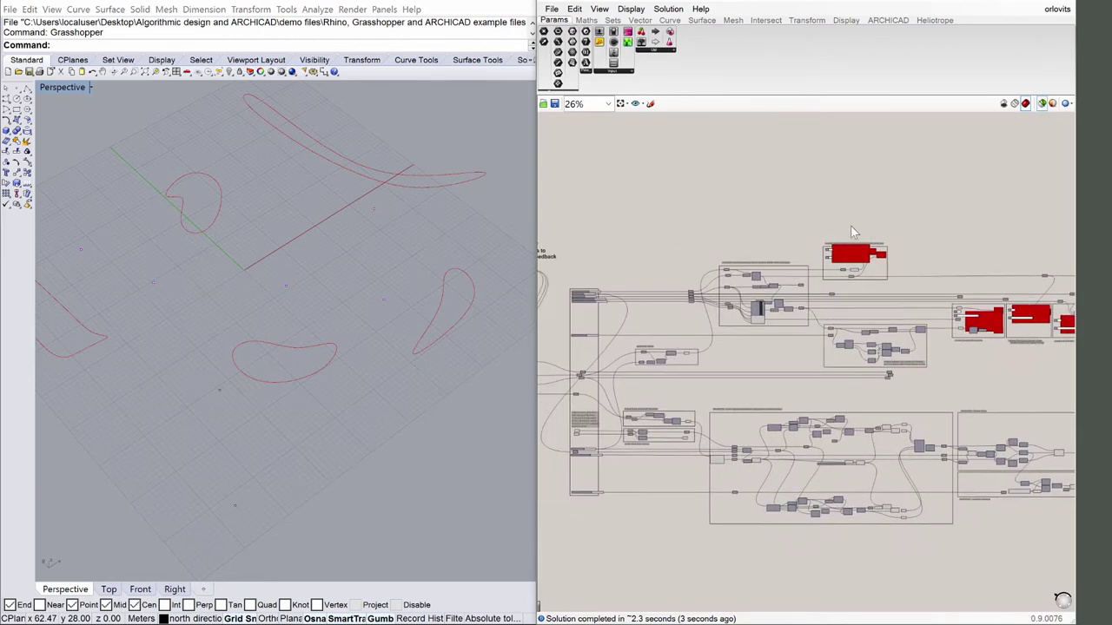
pyautogui.moveTo(764, 203); pyautogui.dragTo(1051, 198, button='right')
pyautogui.moveTo(704, 204); pyautogui.dragTo(976, 189, button='right')
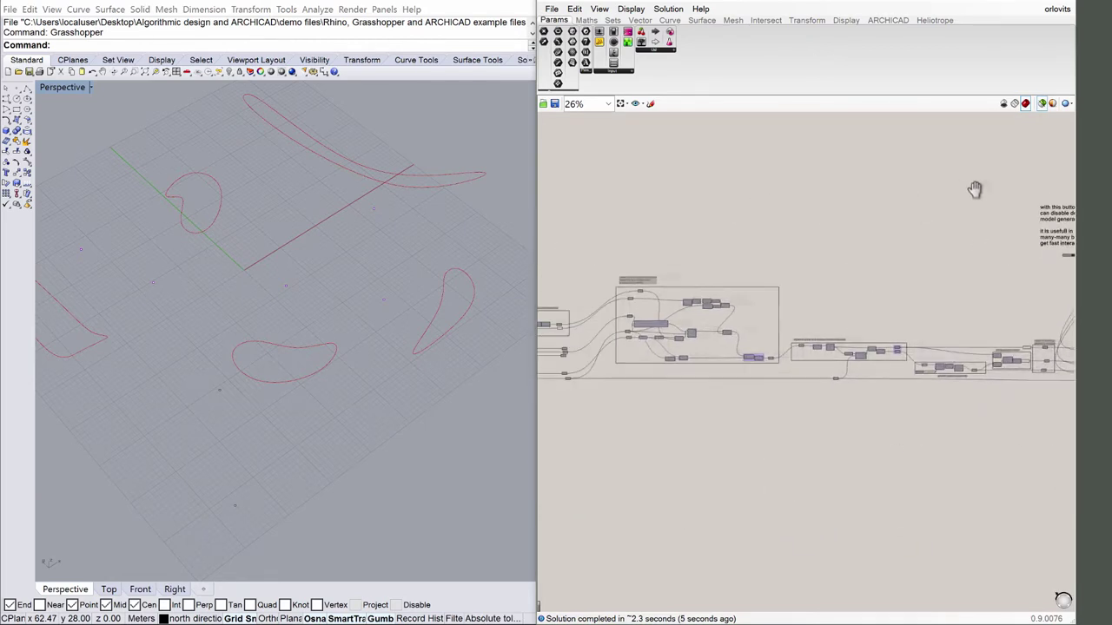
pyautogui.moveTo(688, 204); pyautogui.dragTo(1037, 191, button='right')
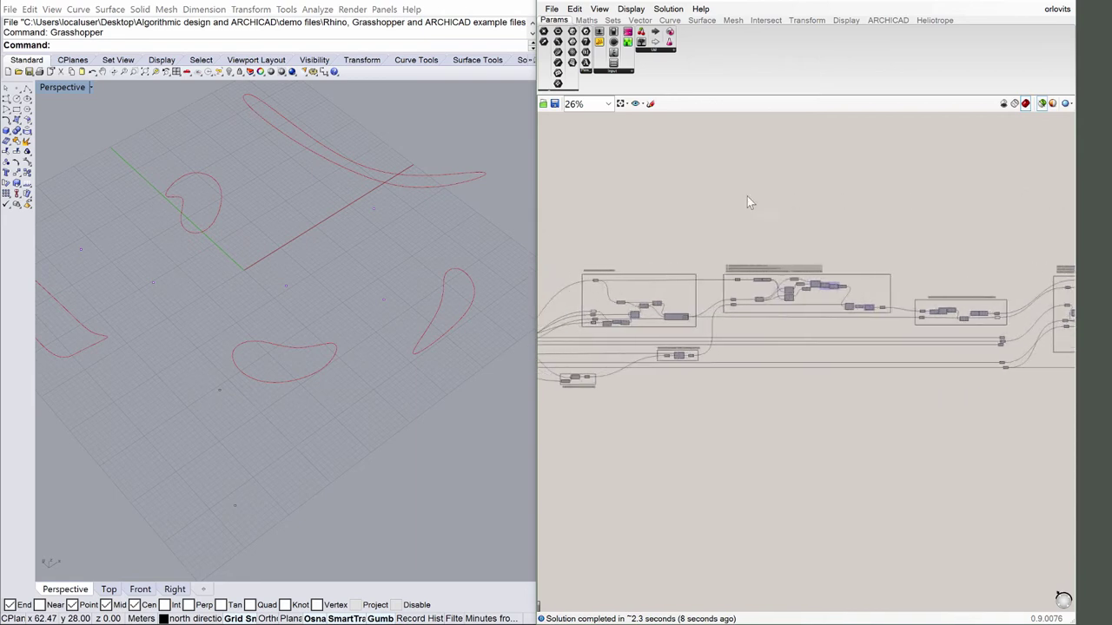
pyautogui.moveTo(747, 204); pyautogui.dragTo(936, 191, button='right')
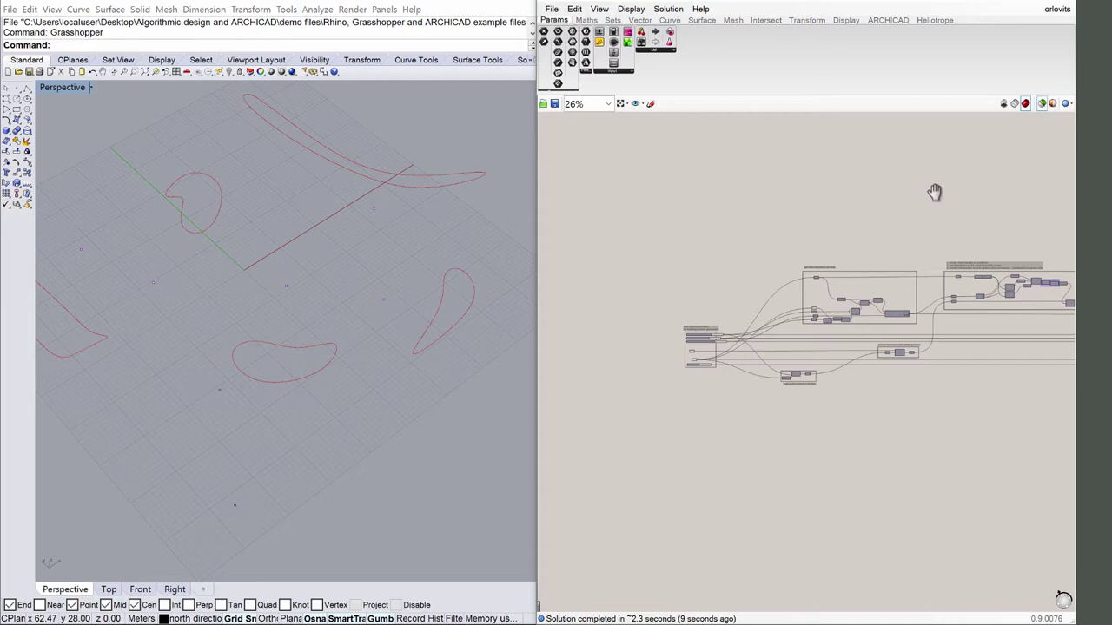
pyautogui.moveTo(935, 191); pyautogui.dragTo(716, 194, button='right')
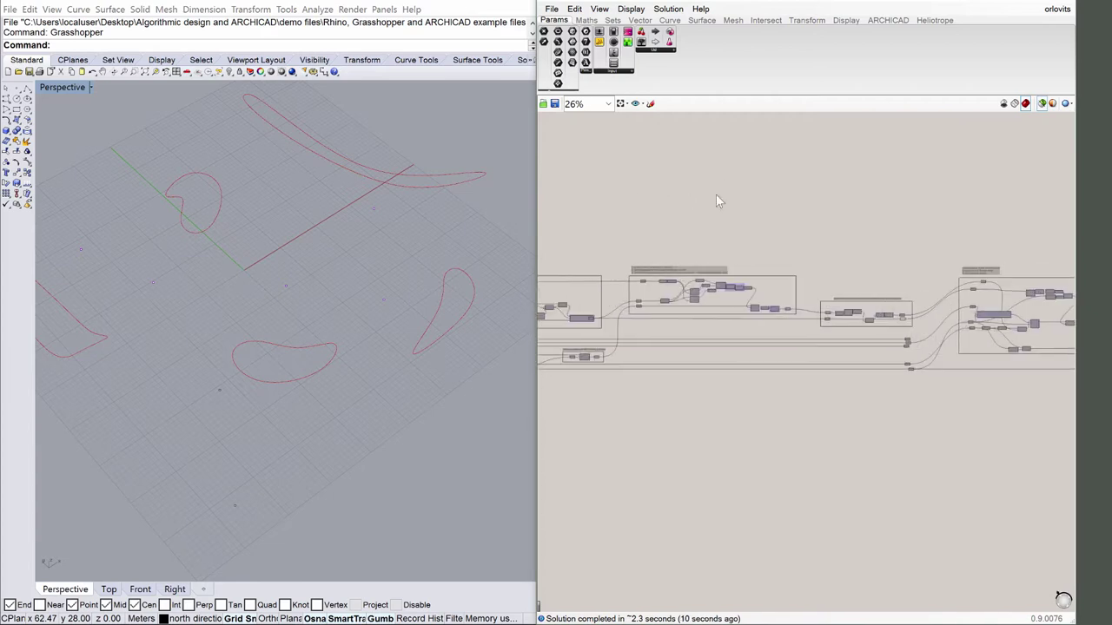
pyautogui.moveTo(971, 201); pyautogui.dragTo(593, 185, button='right')
pyautogui.moveTo(913, 191); pyautogui.dragTo(583, 189, button='right')
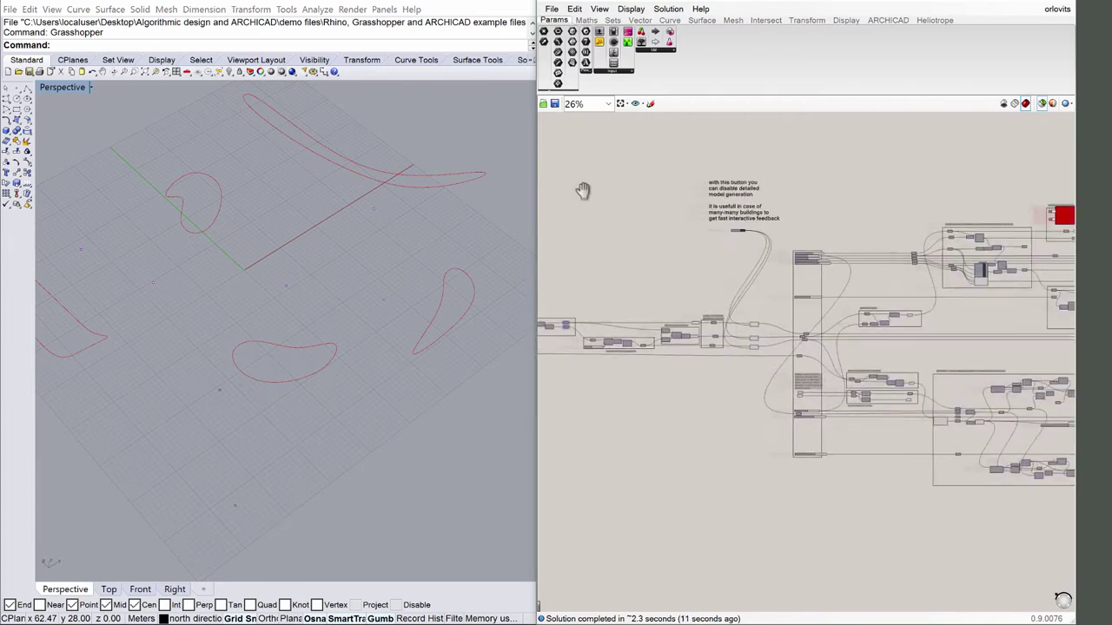
pyautogui.moveTo(686, 191); pyautogui.dragTo(610, 188, button='right')
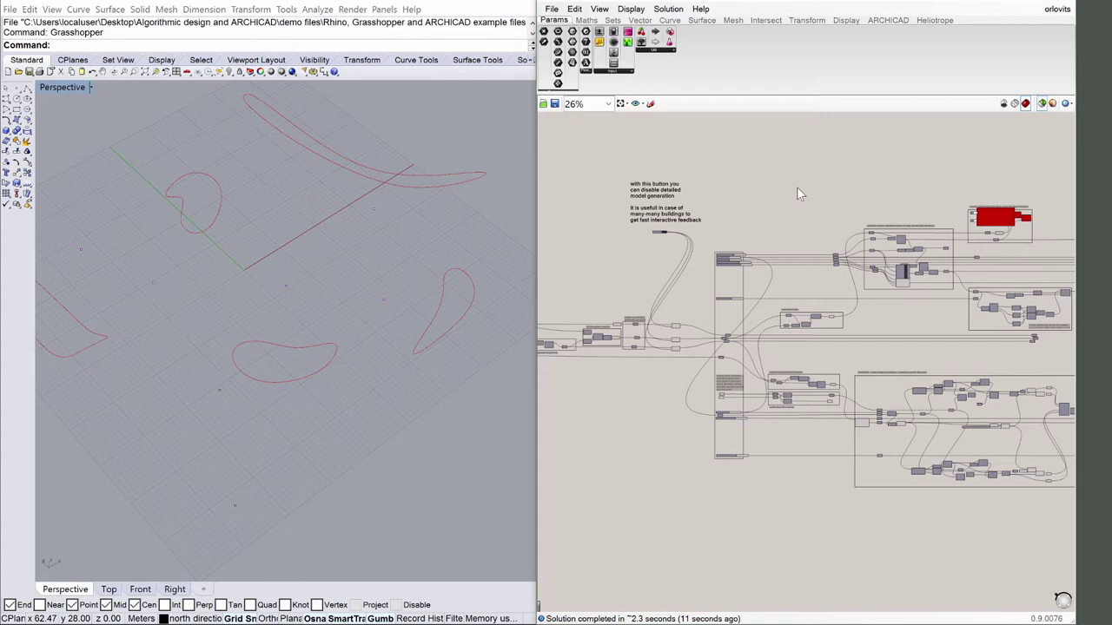
pyautogui.moveTo(831, 190); pyautogui.dragTo(670, 176, button='right')
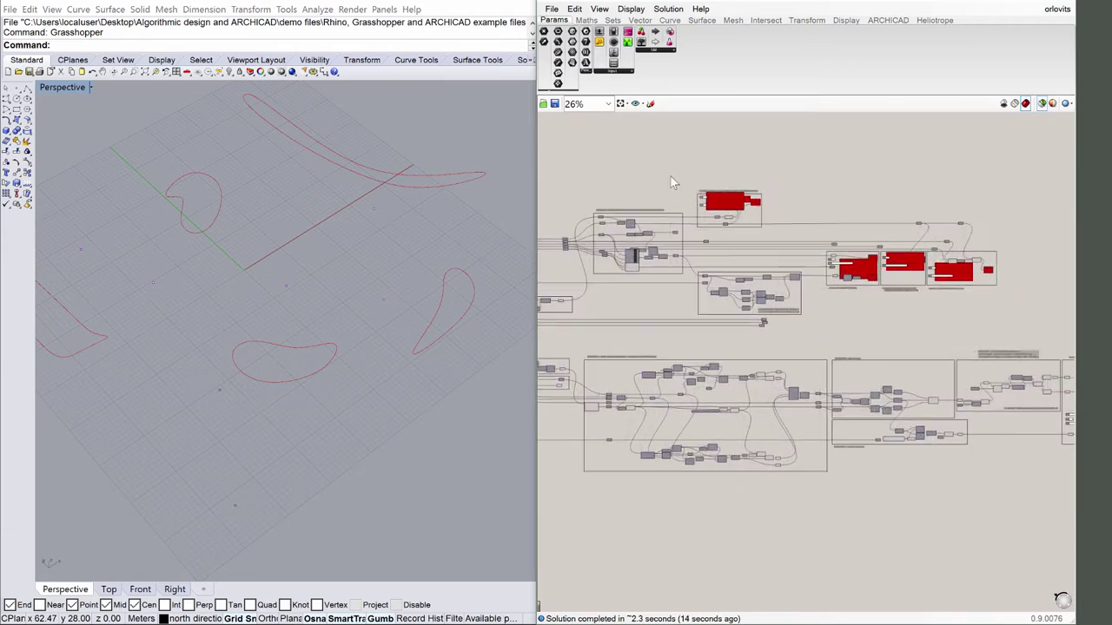
pyautogui.moveTo(928, 180); pyautogui.dragTo(794, 177, button='right')
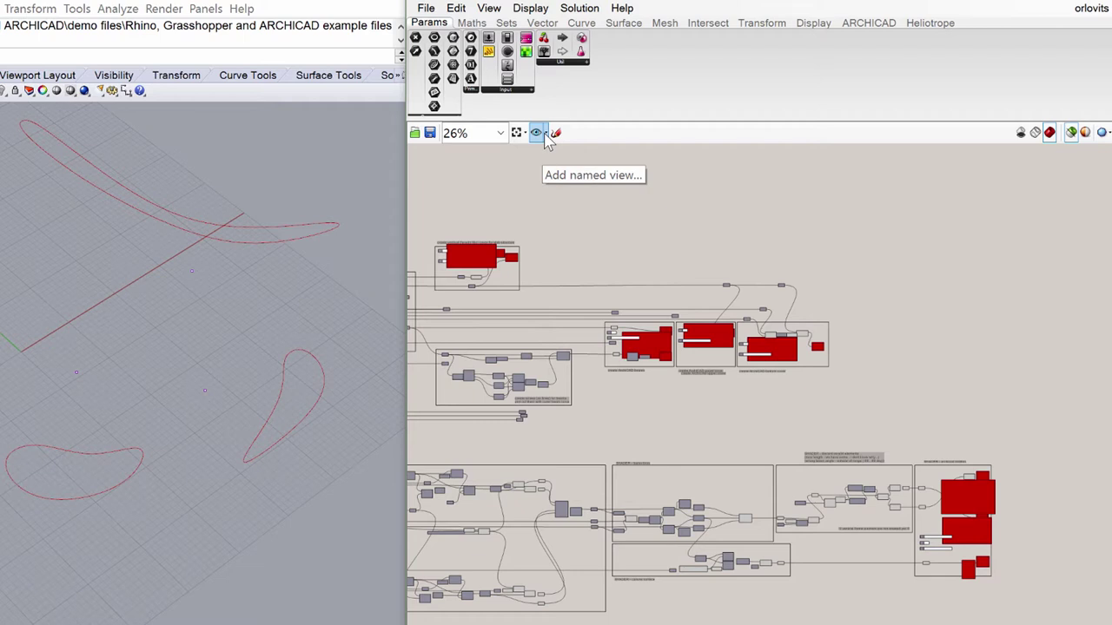
# Step: Show the start-of-process and building-zone named views, and select the building zone contour curve to preview its geometry
pyautogui.click(546, 135)
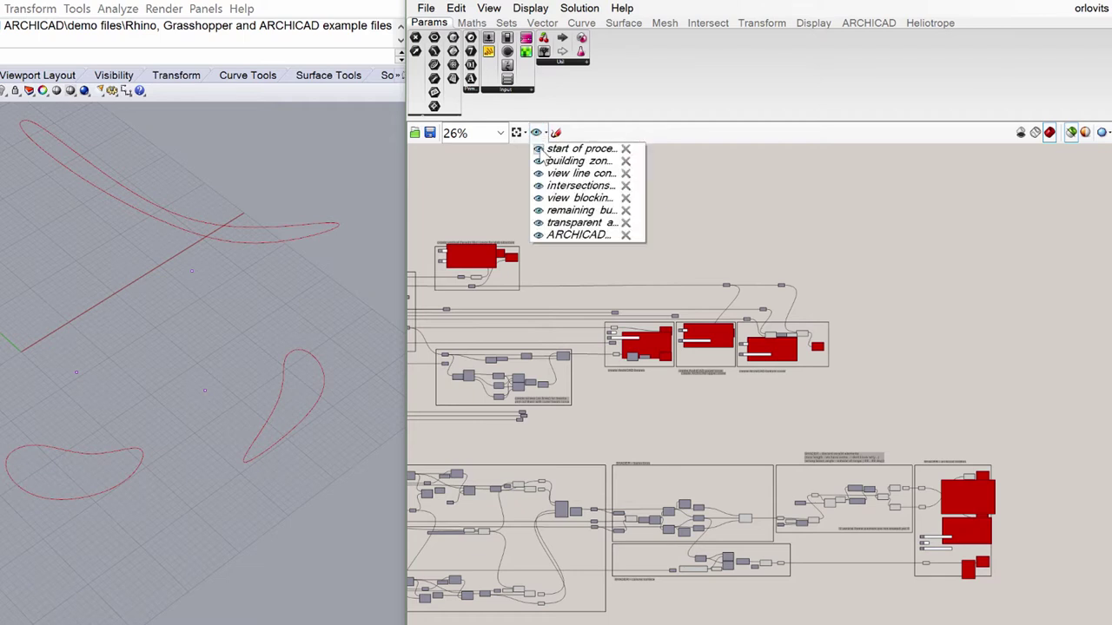
pyautogui.click(539, 150)
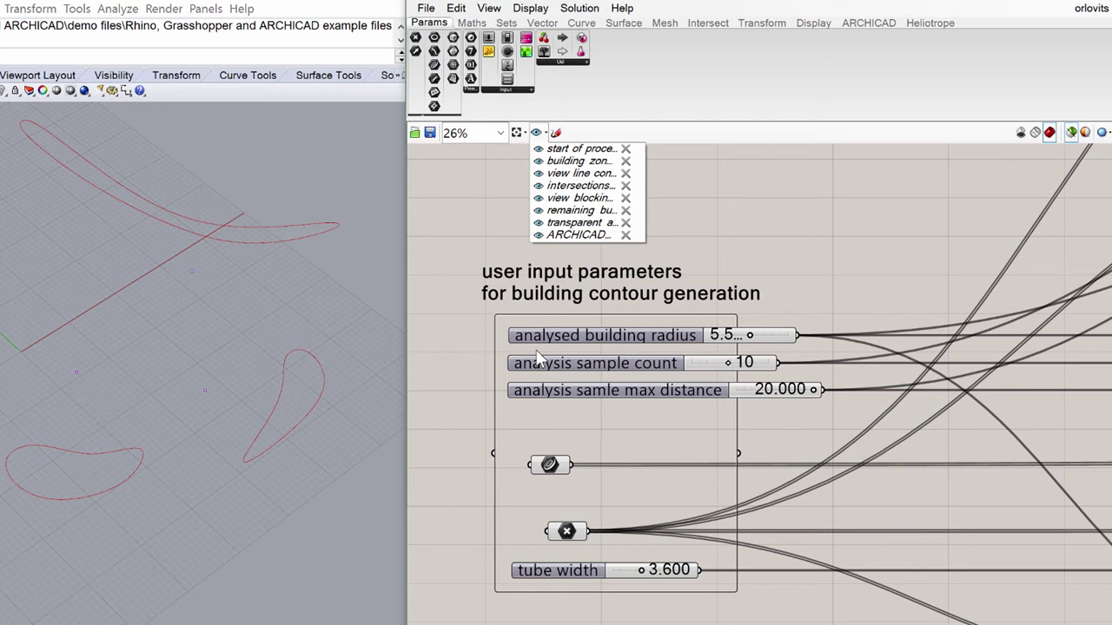
pyautogui.click(537, 163)
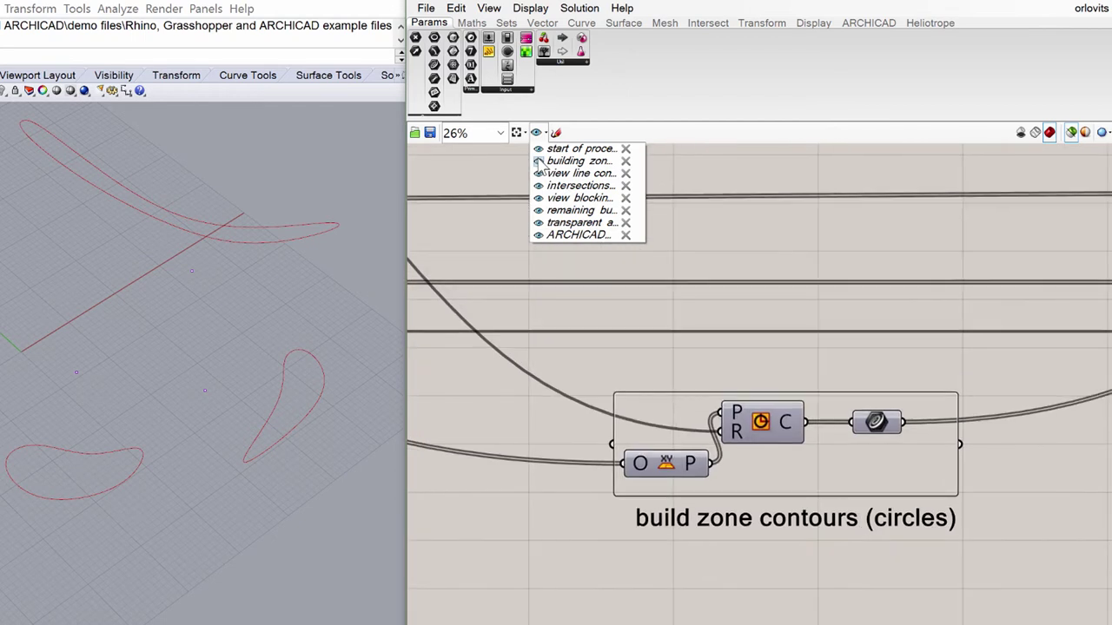
pyautogui.click(873, 426)
pyautogui.moveTo(856, 433)
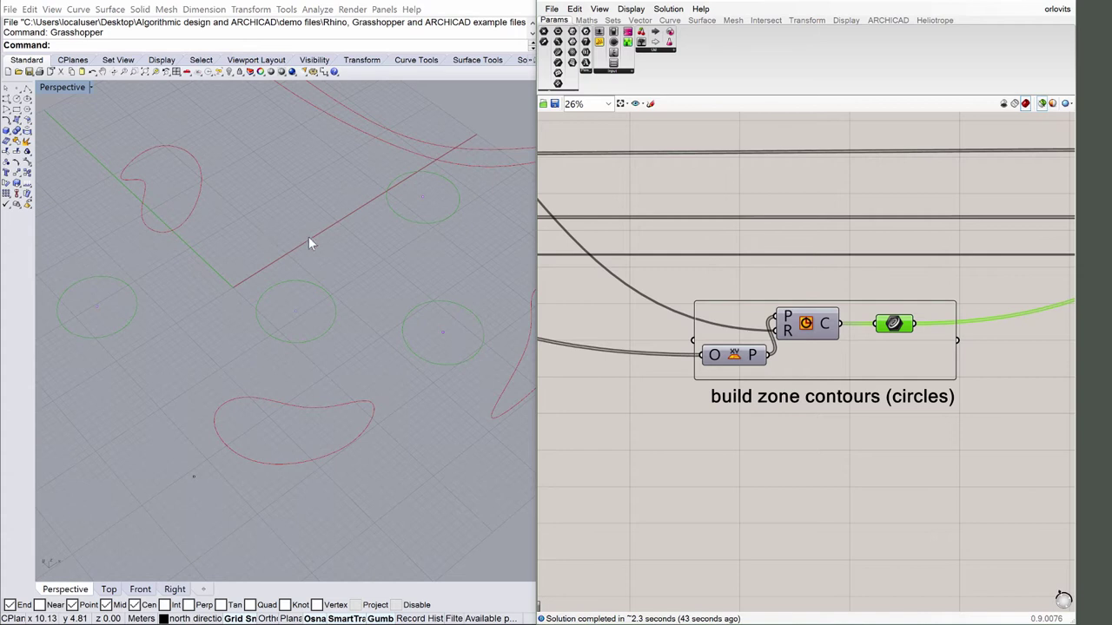
pyautogui.click(879, 283)
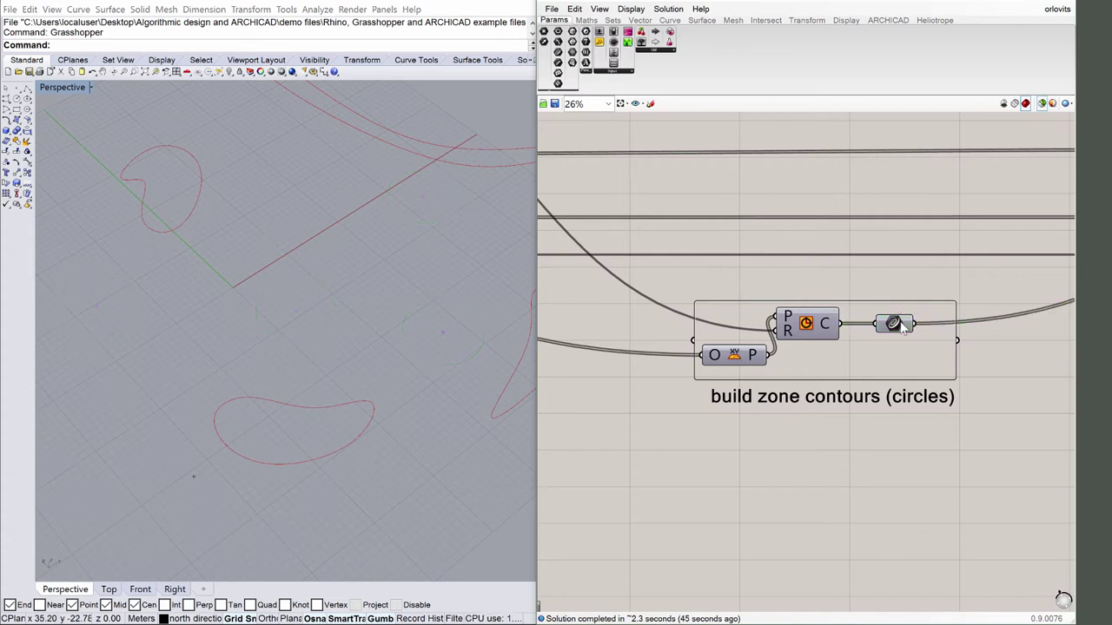
pyautogui.click(895, 324)
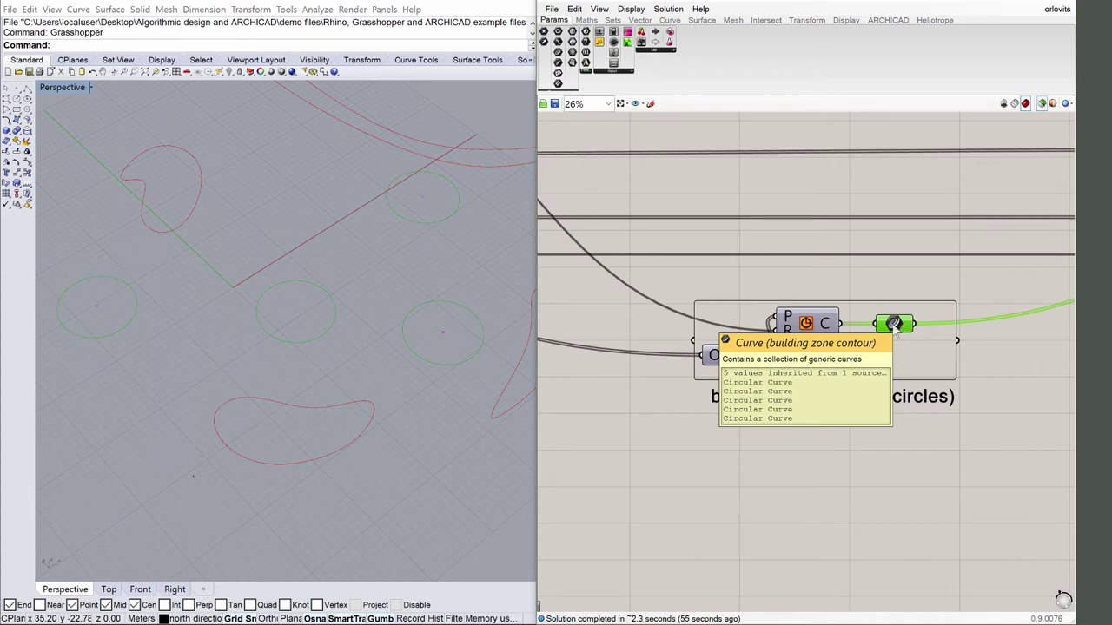
# Step: Show the intersections named view and select the last component in the purple group to preview its output in the model
pyautogui.click(642, 106)
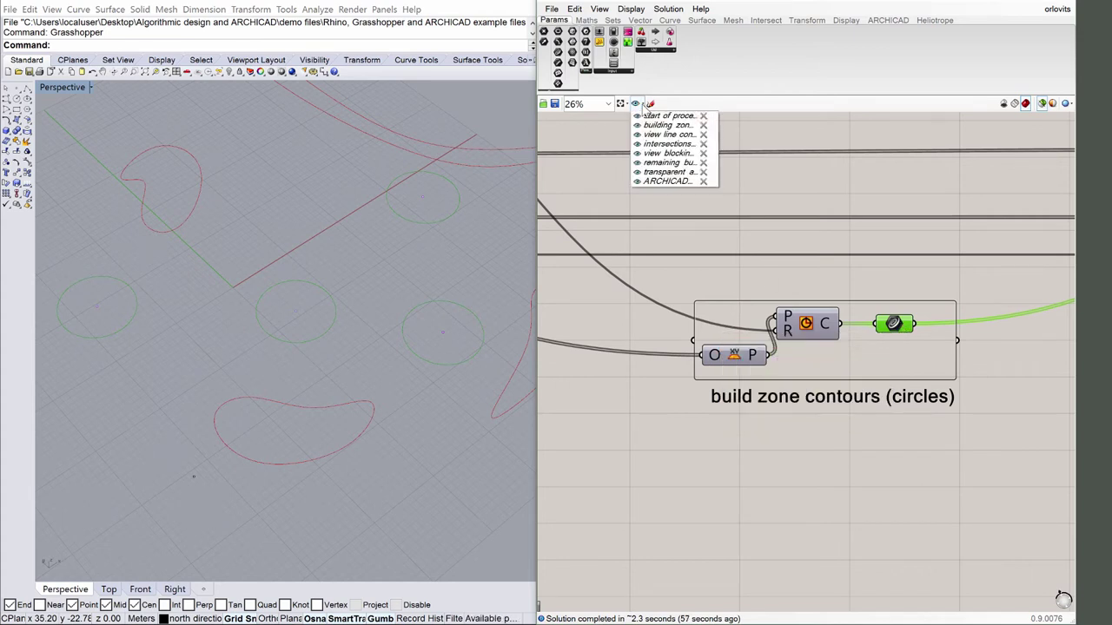
pyautogui.moveTo(637, 146)
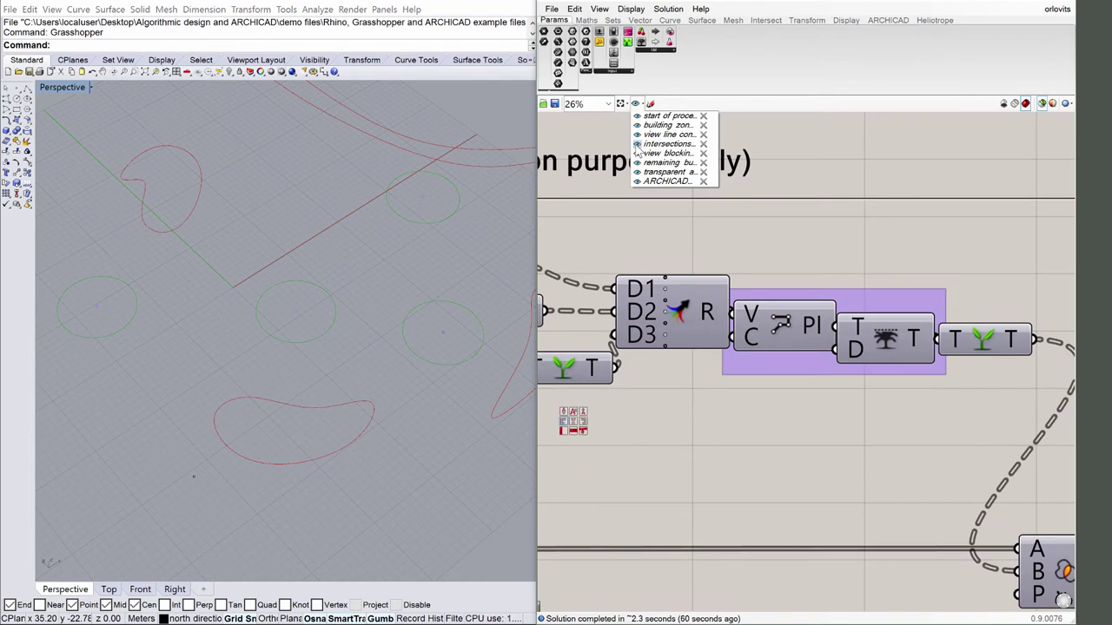
pyautogui.click(885, 344)
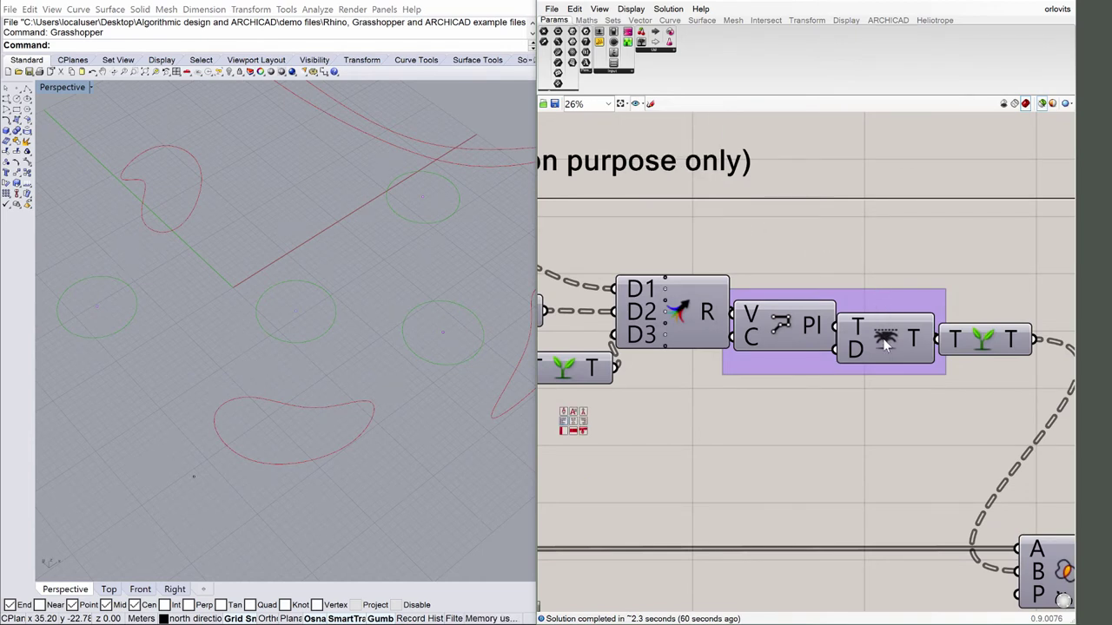
pyautogui.click(885, 344)
# Step: Show the ARCHICAD named view and examine the groups creating beams, upper and bottom covers, and the SHADER archicad entities
pyautogui.click(643, 105)
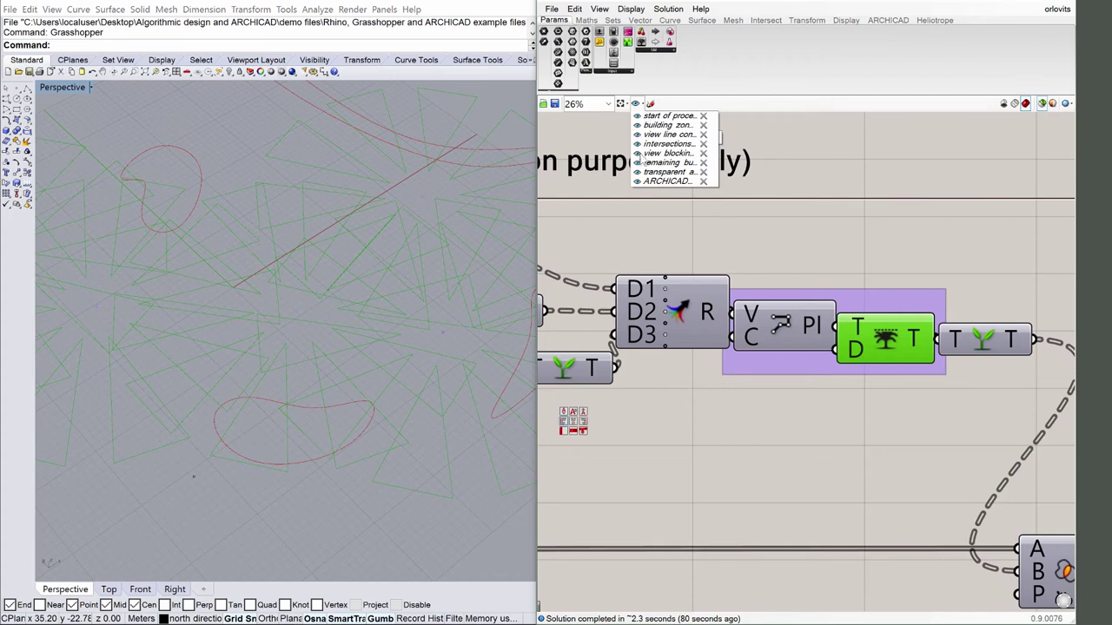
pyautogui.click(640, 185)
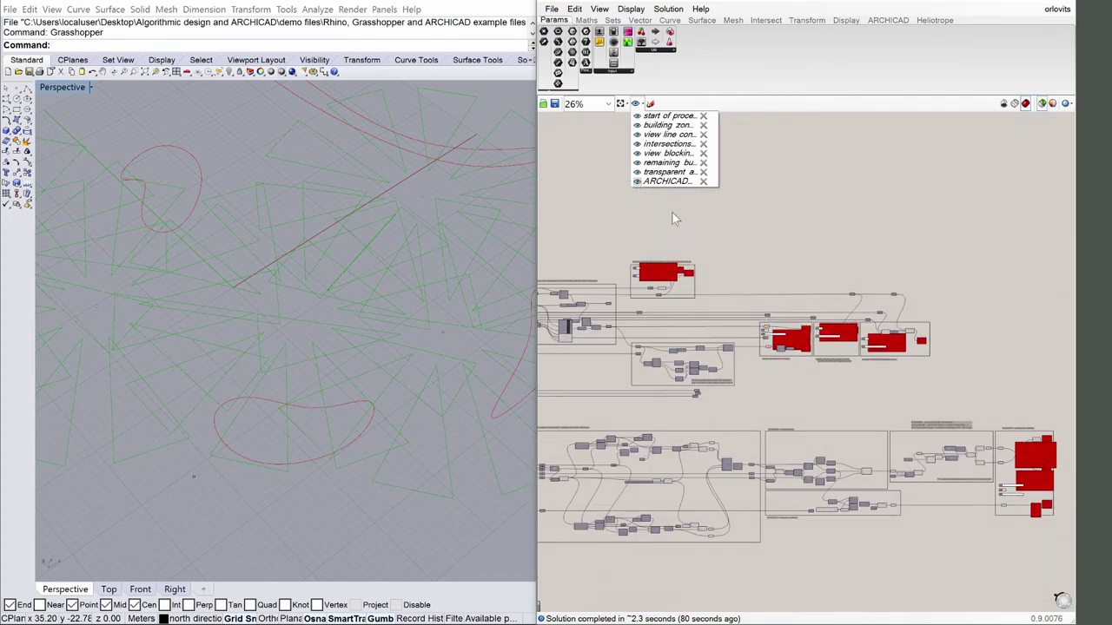
pyautogui.scroll(2, 830, 419)
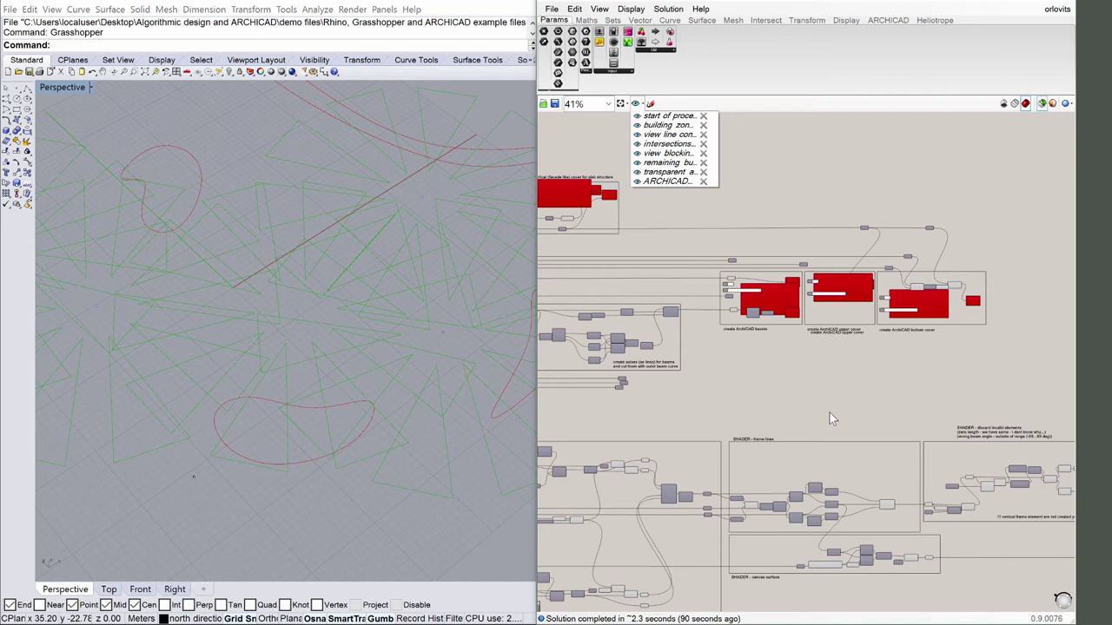
pyautogui.click(580, 193)
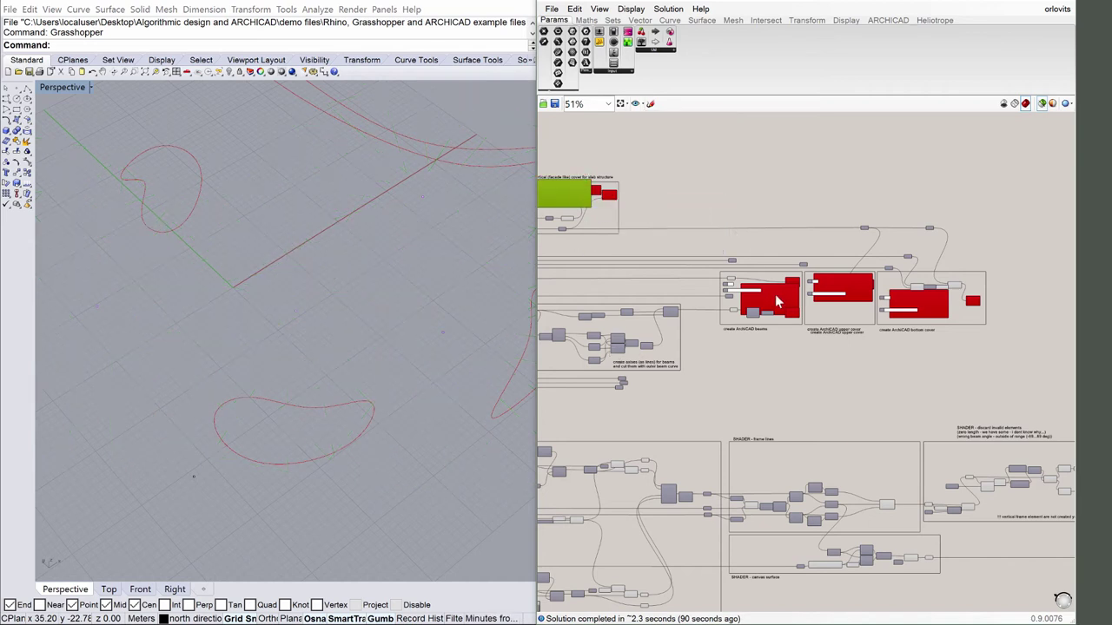
pyautogui.scroll(2, 779, 324)
pyautogui.scroll(3, 780, 323)
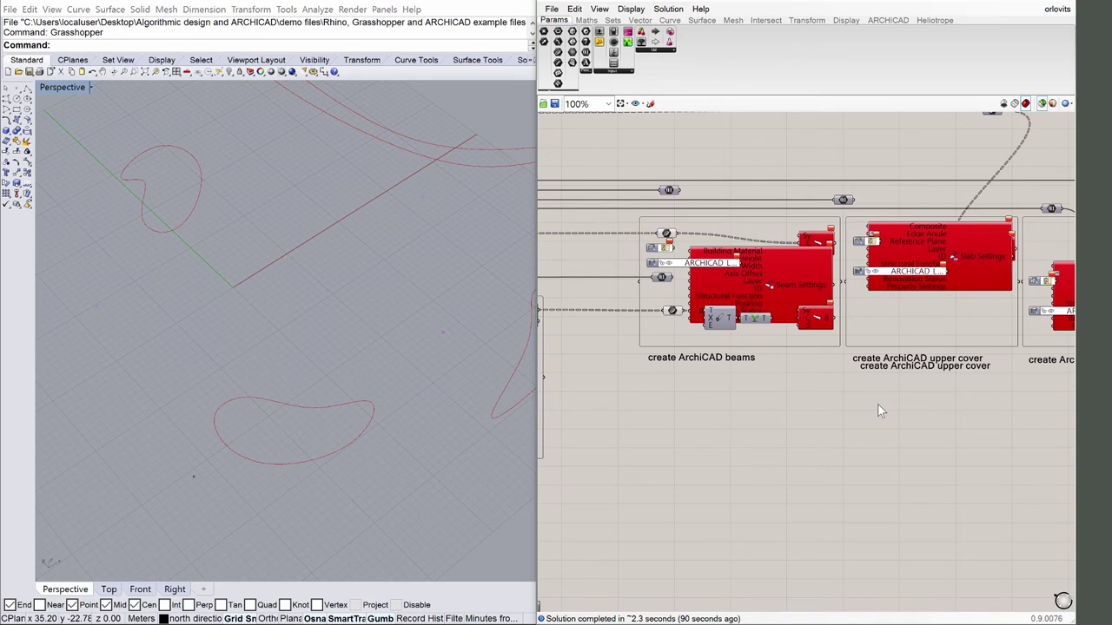
pyautogui.moveTo(878, 405); pyautogui.dragTo(665, 405, button='right')
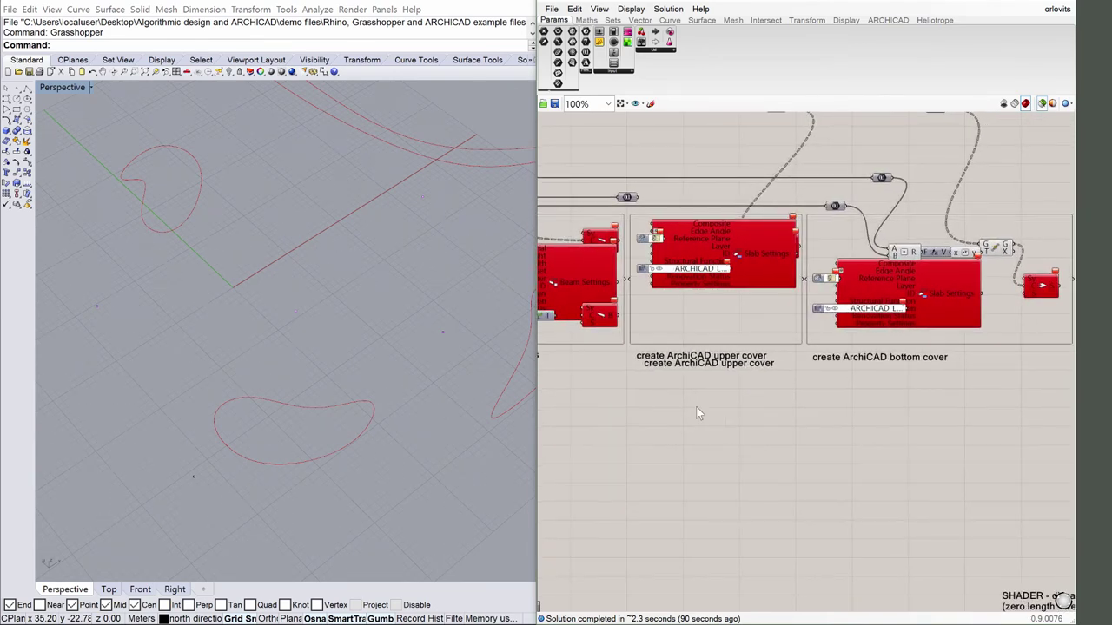
pyautogui.moveTo(955, 443)
pyautogui.mouseDown(button='right')
pyautogui.moveTo(640, 315)
pyautogui.moveTo(571, 313)
pyautogui.mouseUp(button='right')
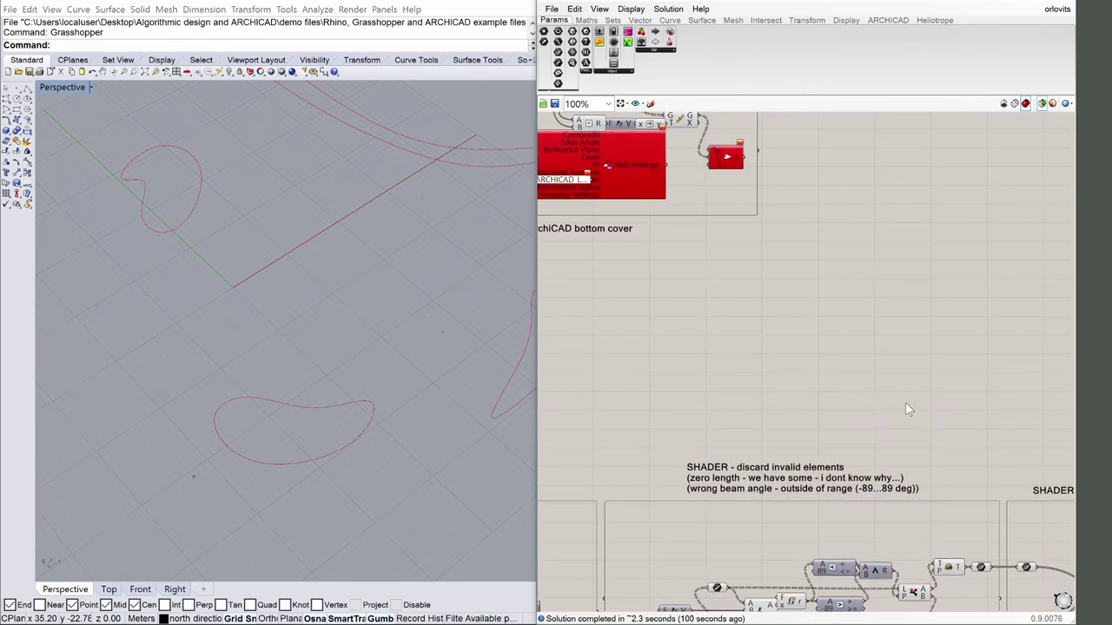
pyautogui.moveTo(909, 410); pyautogui.dragTo(632, 197, button='right')
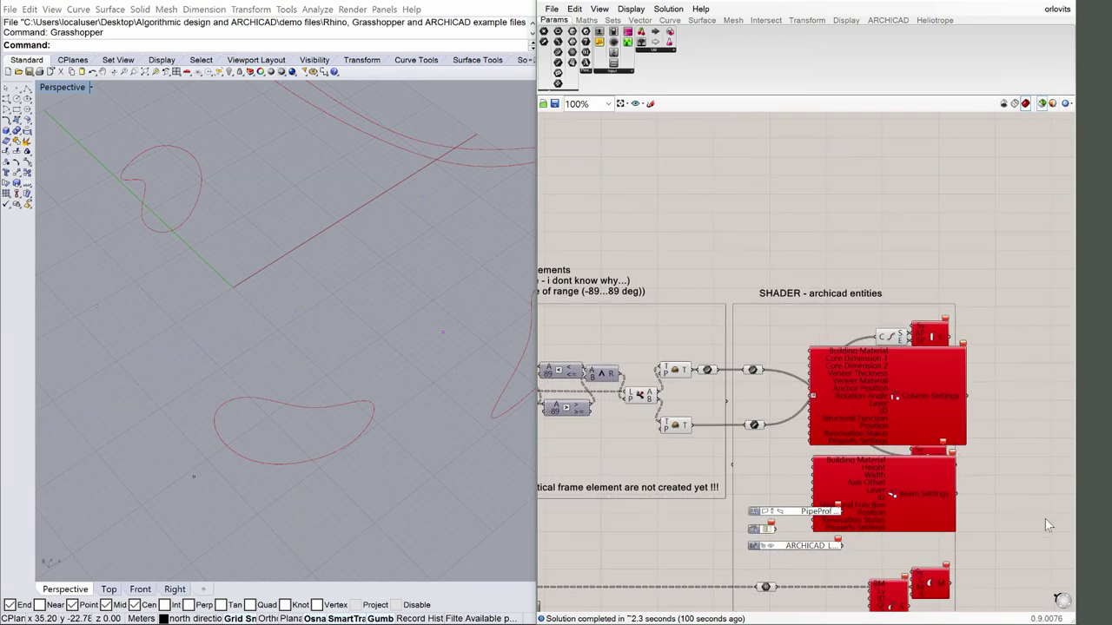
pyautogui.moveTo(1045, 518); pyautogui.dragTo(988, 375, button='right')
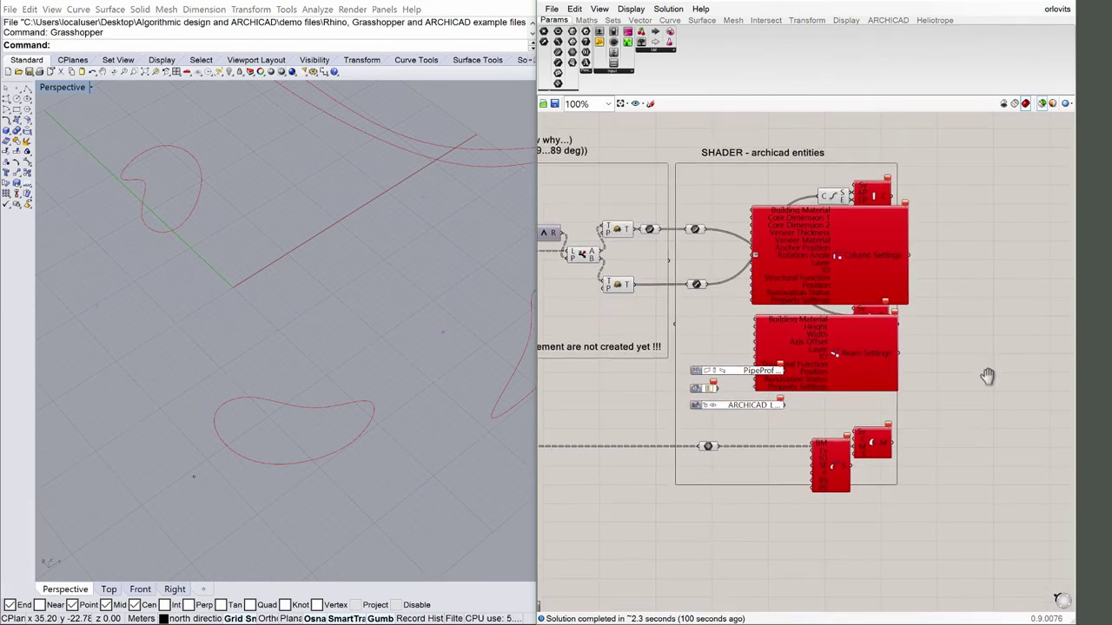